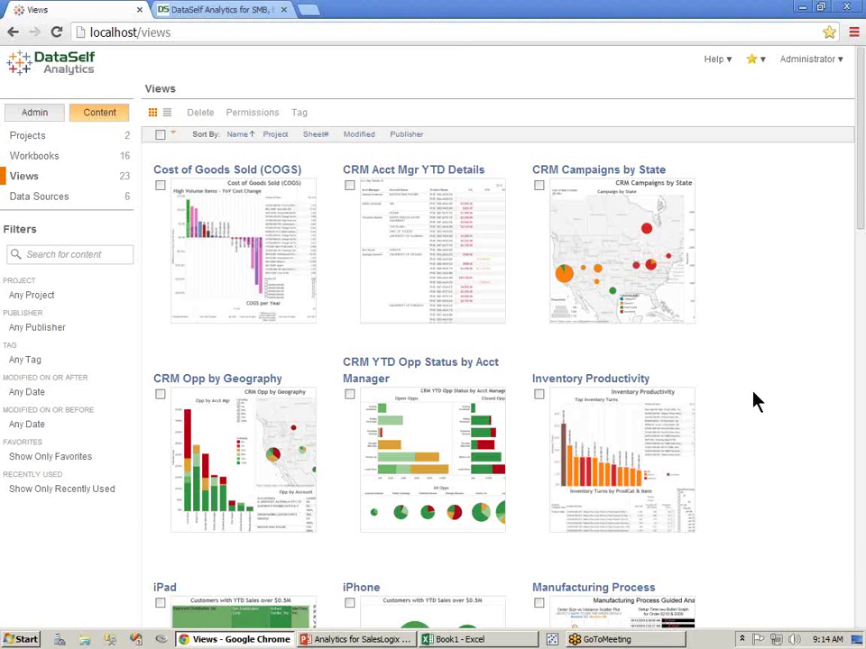
Step: Open the Top Customers by Sales view from the list of views
scroll(862, 541, "down", 5)
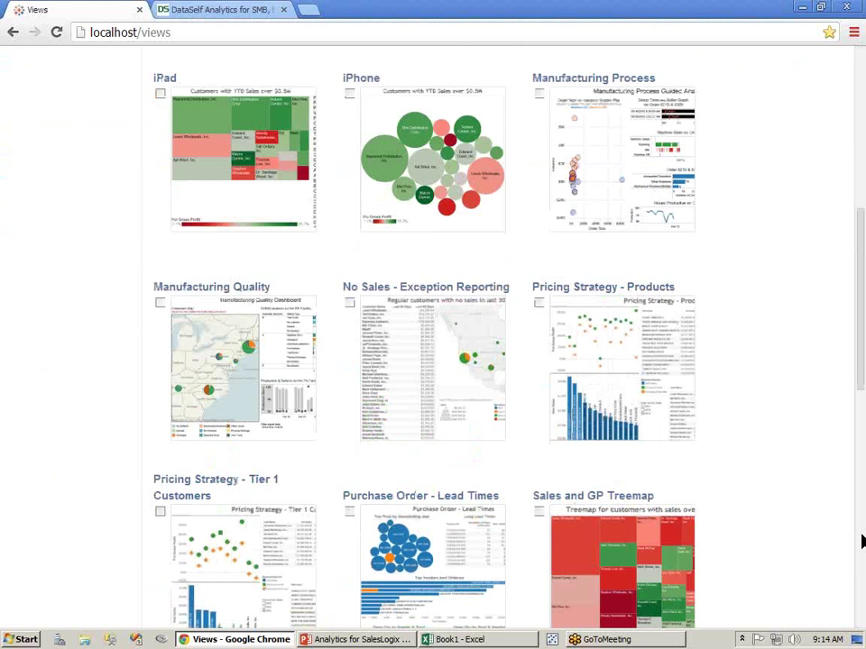
scroll(861, 544, "down", 5)
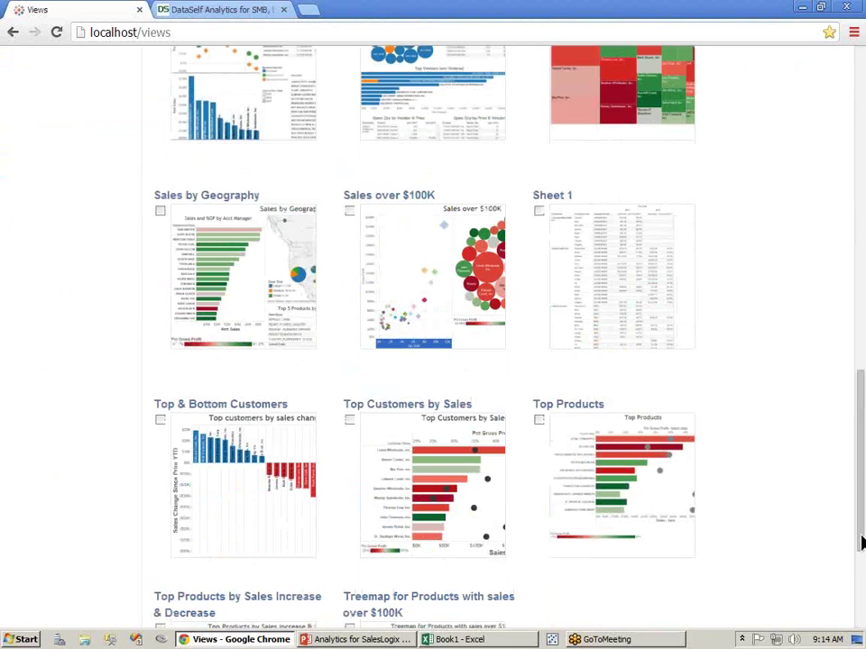
scroll(859, 555, "down", 3)
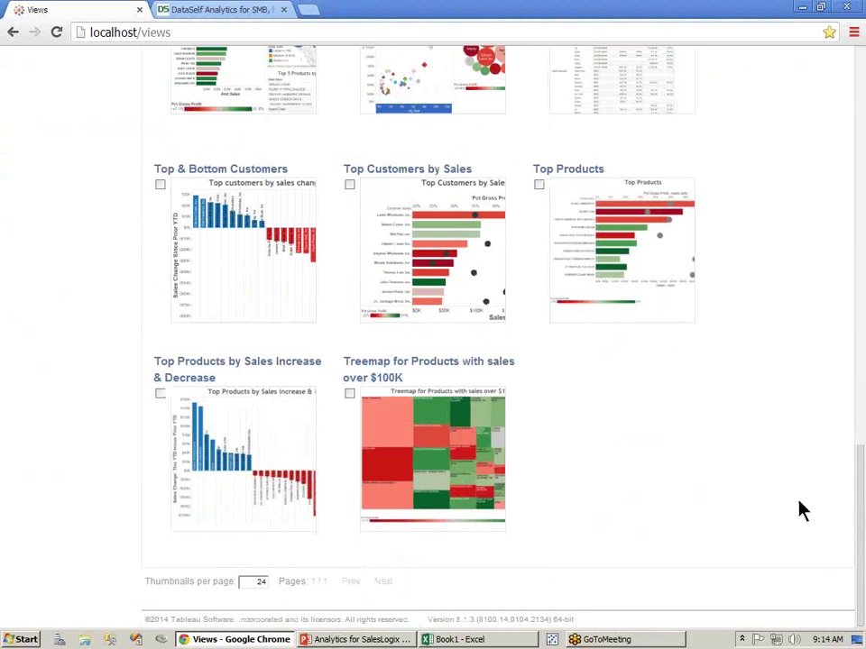
left_click(479, 289)
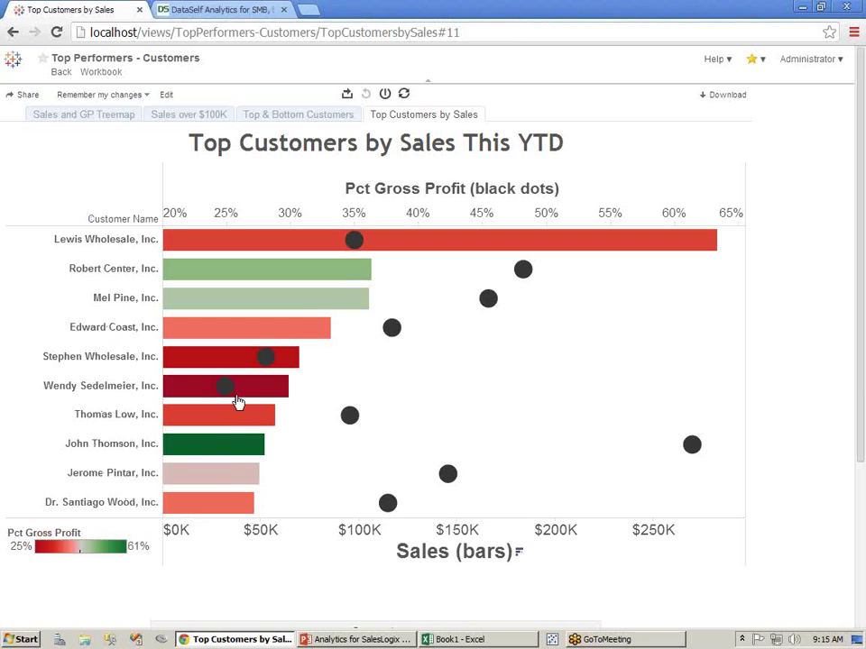
Step: Inspect the customer bars and profit dots, and switch the workbook to the Top & Bottom Customers view
mouse_move(529, 254)
mouse_move(267, 397)
mouse_move(303, 244)
left_click(305, 113)
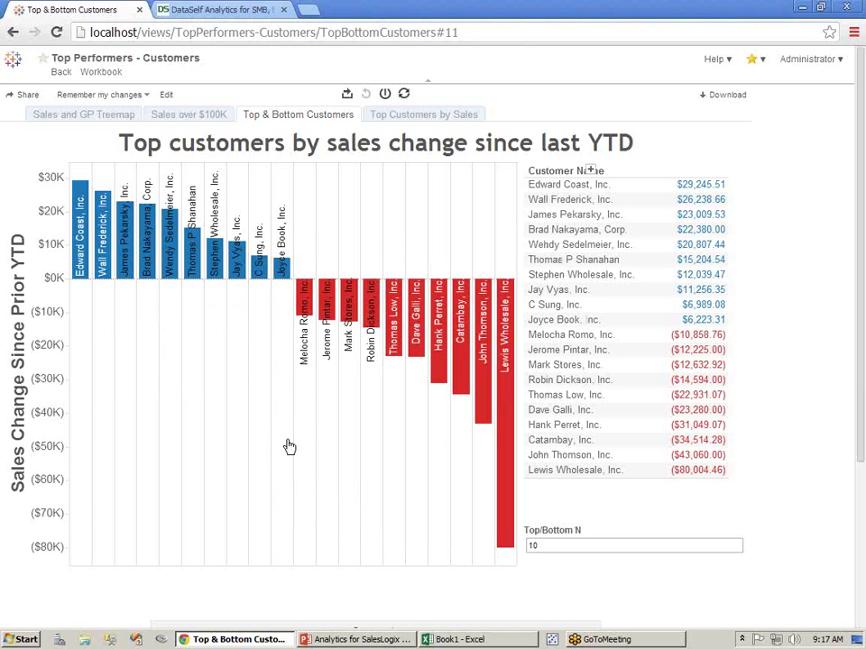
mouse_move(289, 281)
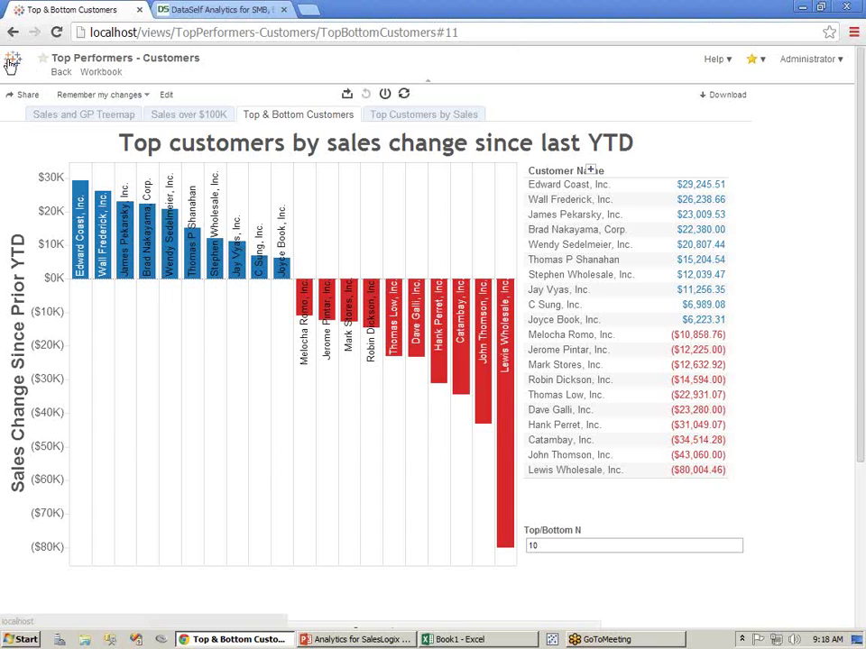
Step: Return to the list of views and open the CRM Opp by Geography dashboard
left_click(60, 72)
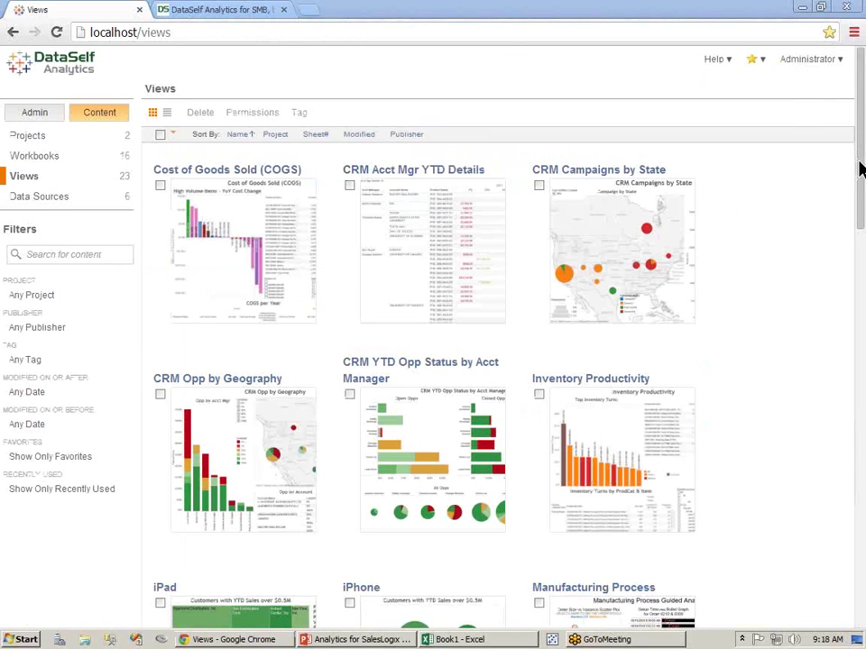
mouse_move(479, 277)
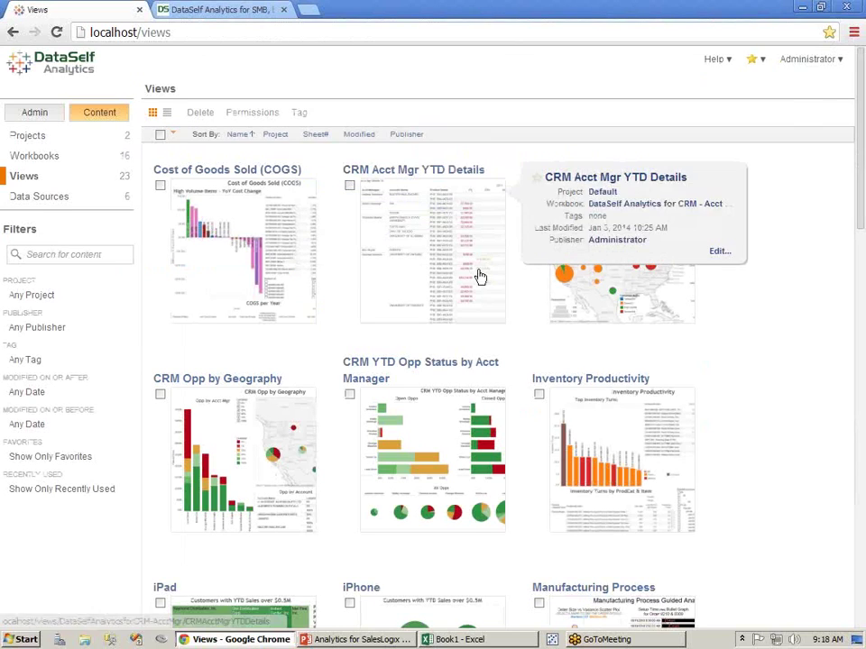
left_click(294, 526)
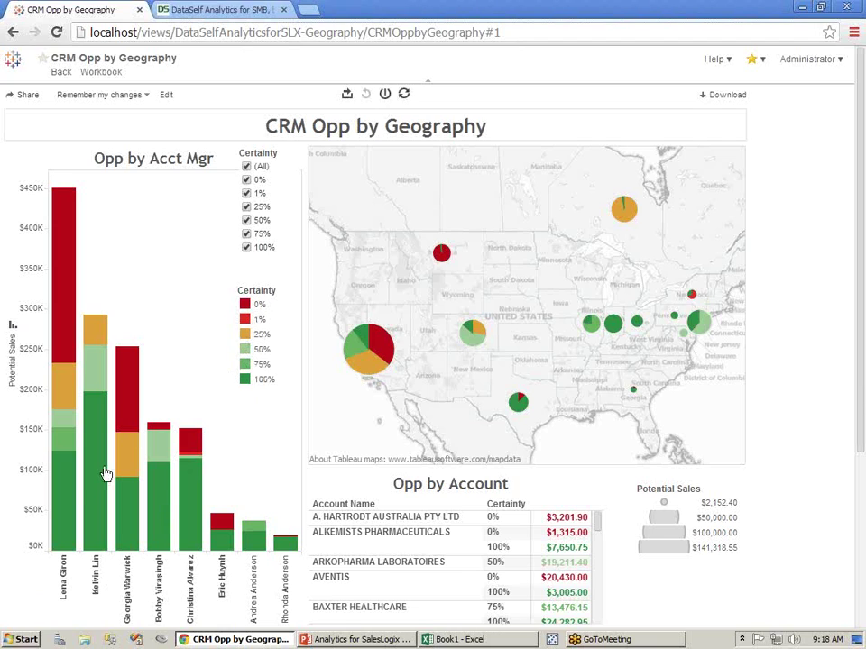
Step: Filter the opportunity dashboard to the midwestern and northeastern US pies by area-selecting them on the map
mouse_move(70, 213)
mouse_move(59, 471)
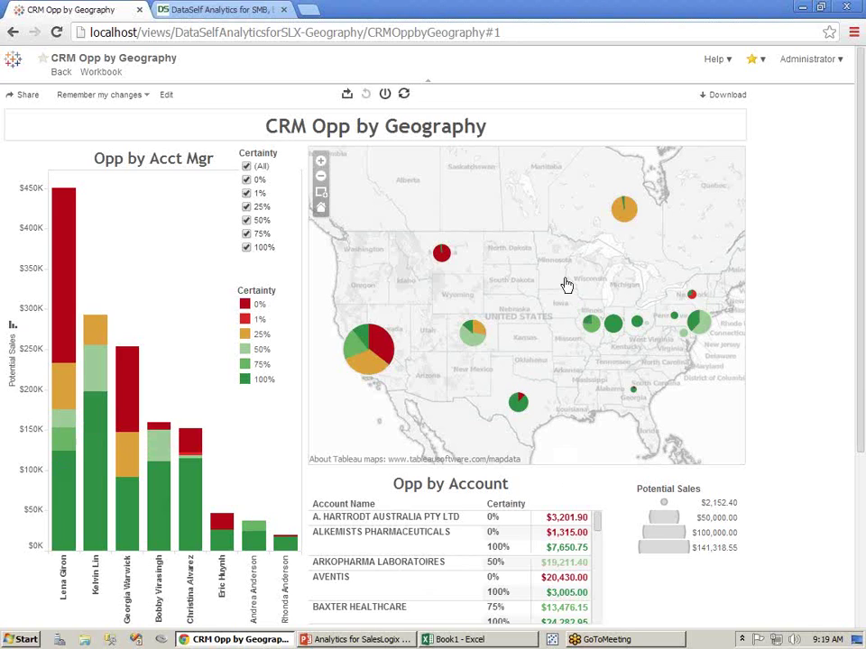
left_click_drag(551, 261, 732, 361)
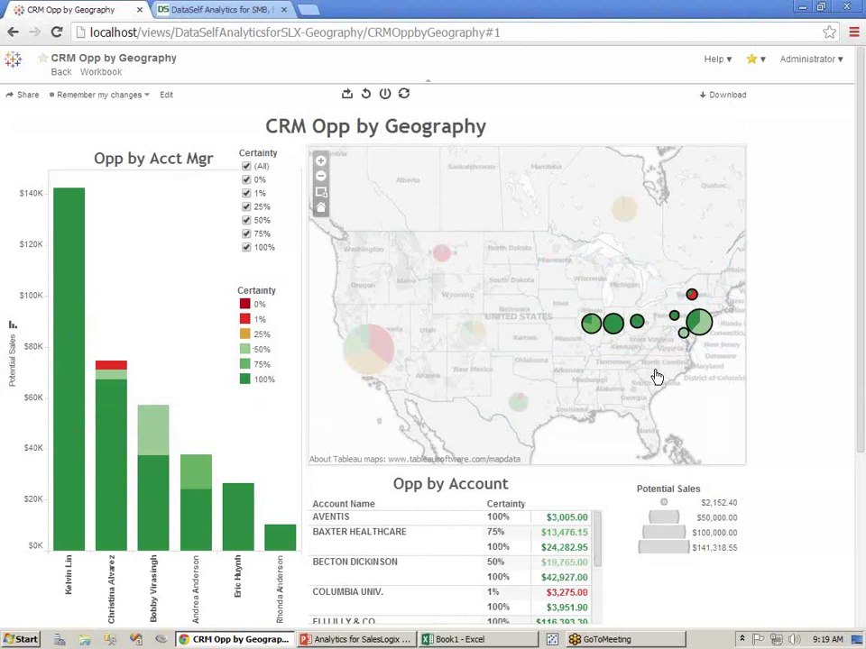
Step: Go back to the list of views and open the Sales by Geography dashboard
left_click(16, 61)
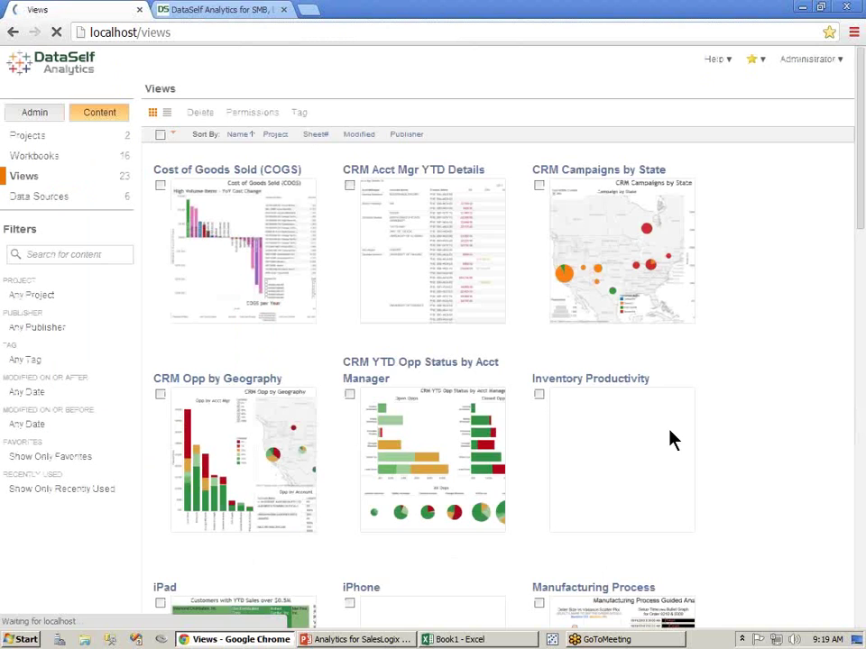
left_click(862, 511)
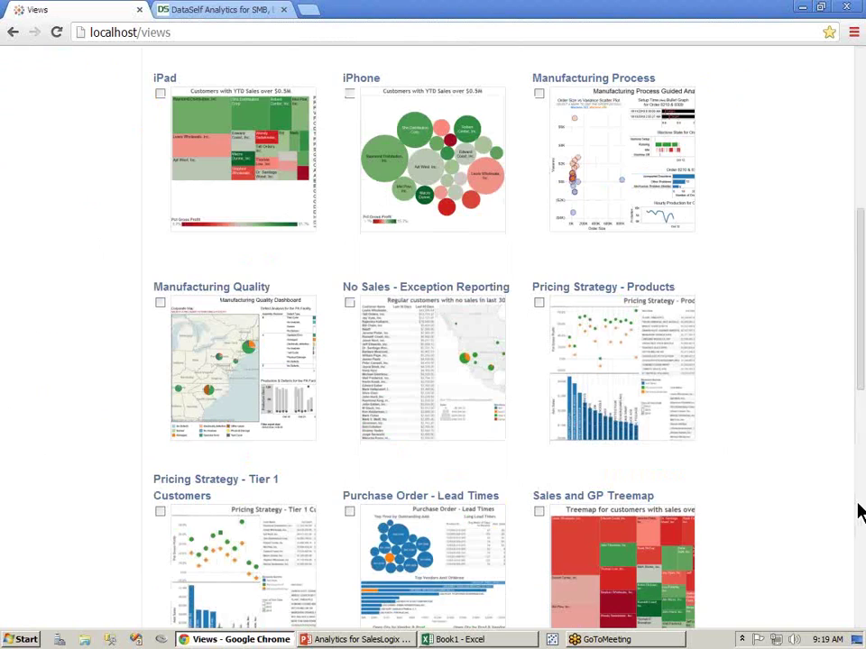
left_click(859, 512)
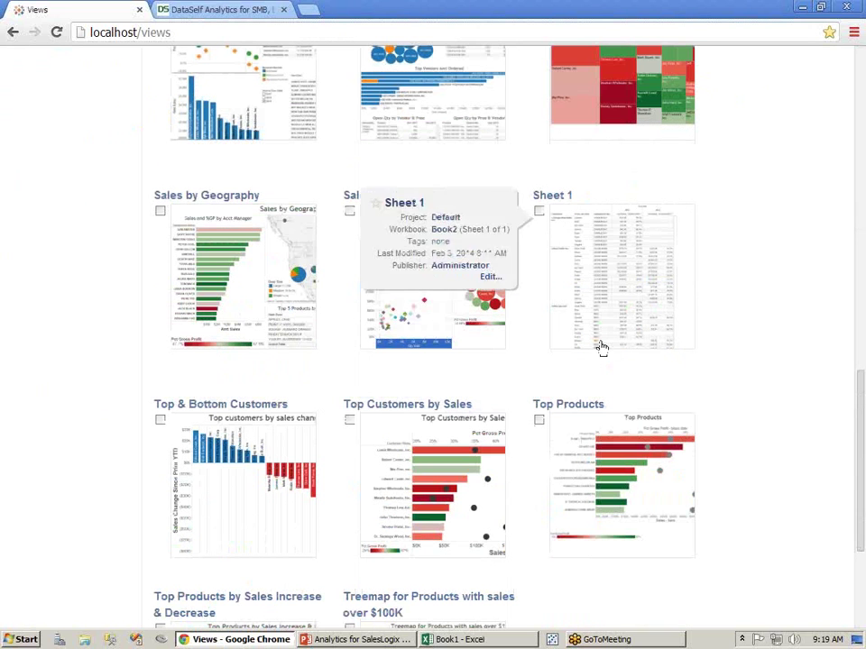
left_click(274, 267)
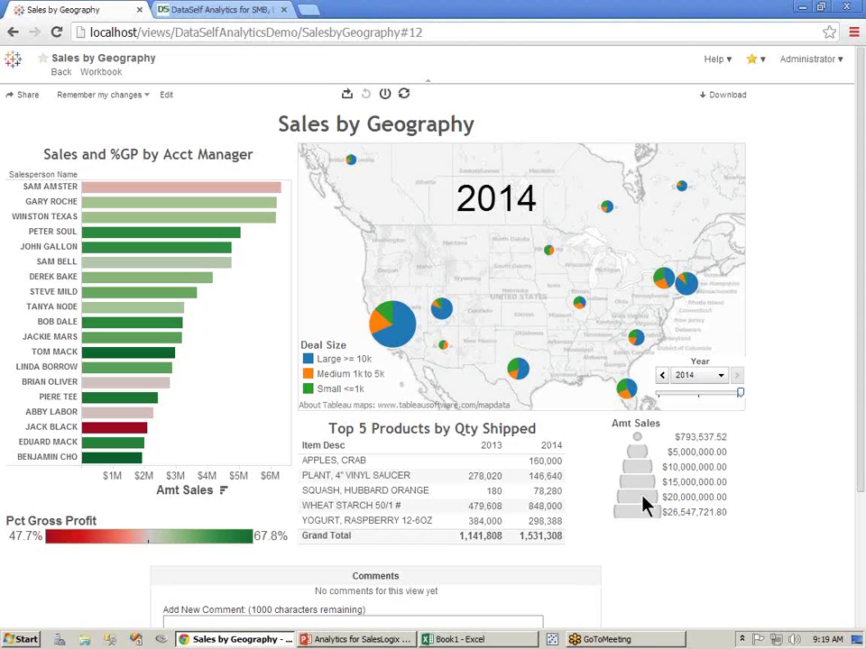
Step: Highlight the deal sizes Large >= 10k, Medium 1k to 5k and Small <=1k one after another, and clear the highlight
left_click(332, 361)
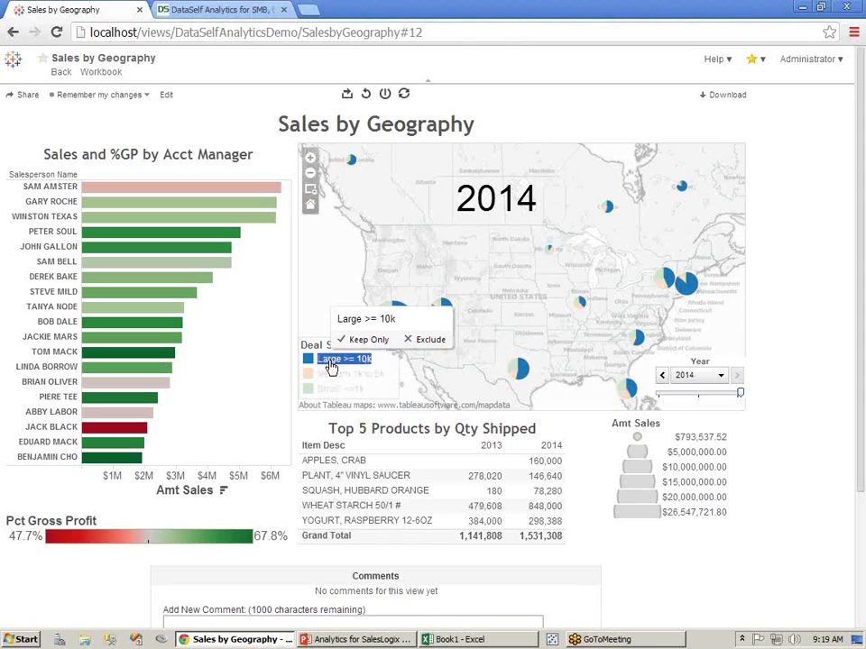
left_click(330, 374)
left_click(333, 389)
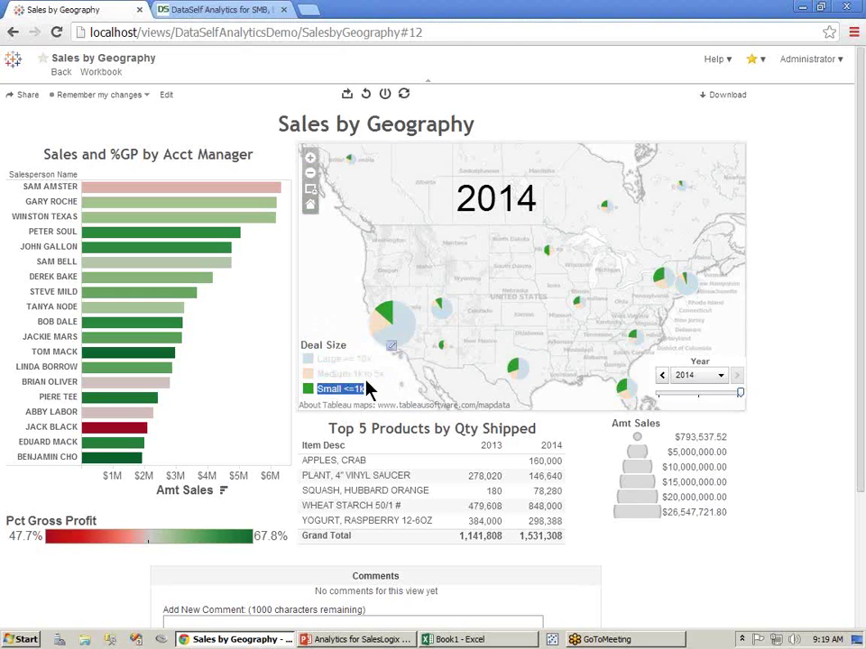
left_click(366, 389)
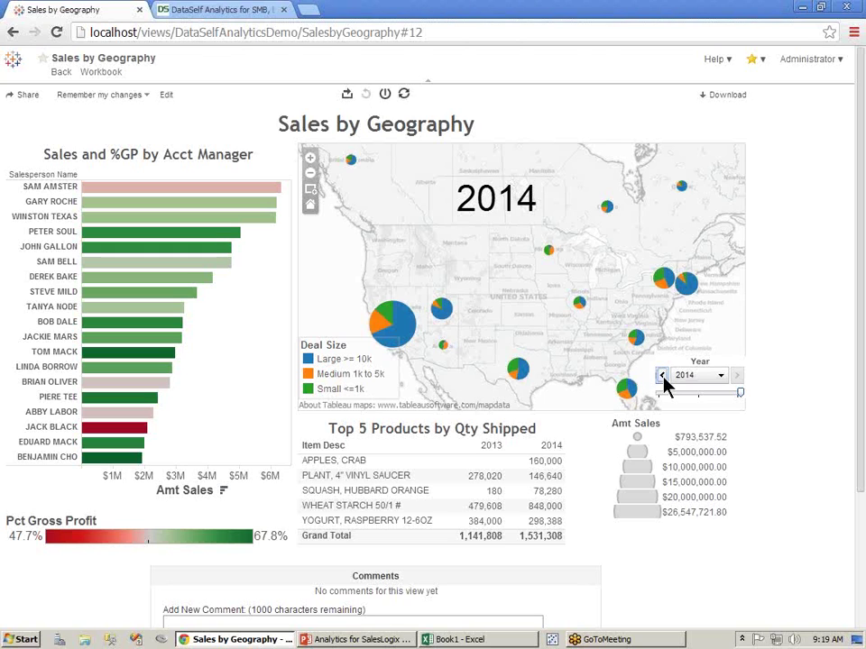
Step: Step the sales map's year back to 2012 and forward again to 2014
left_click(663, 377)
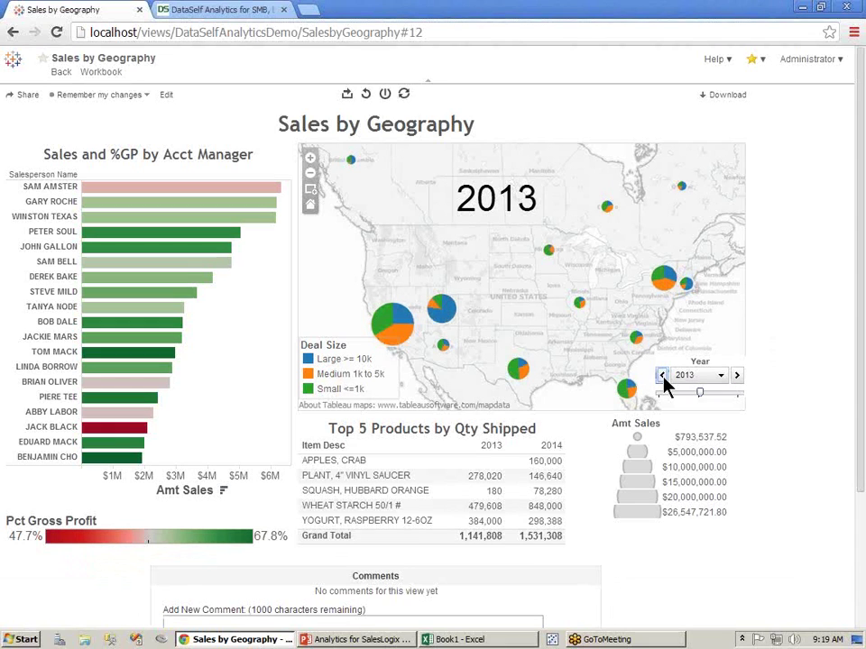
left_click(663, 377)
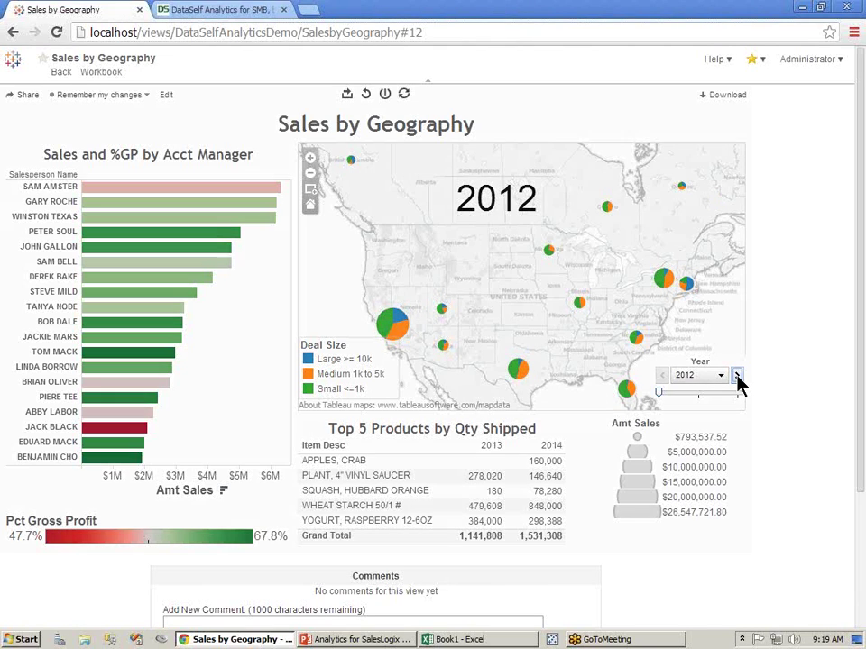
left_click(737, 377)
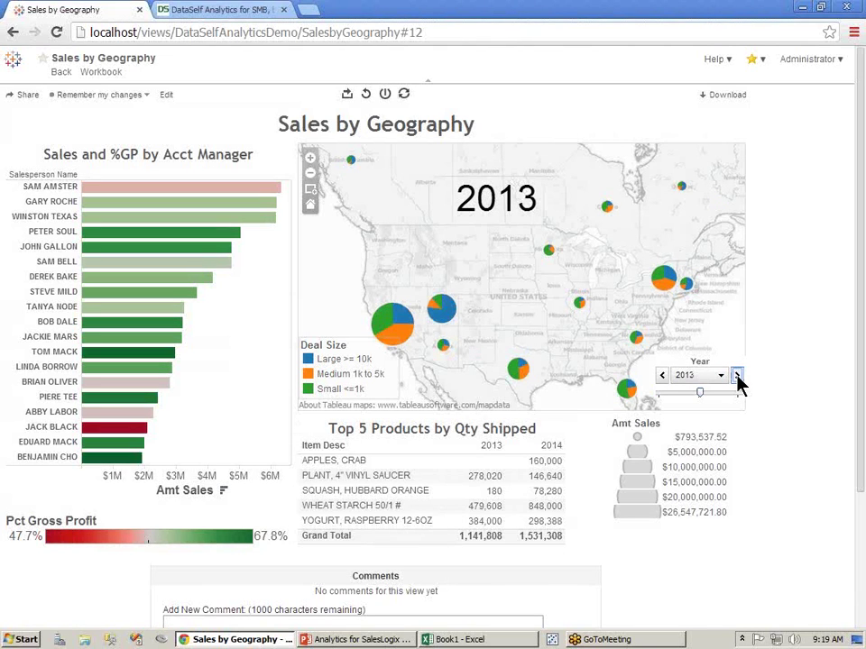
left_click(737, 377)
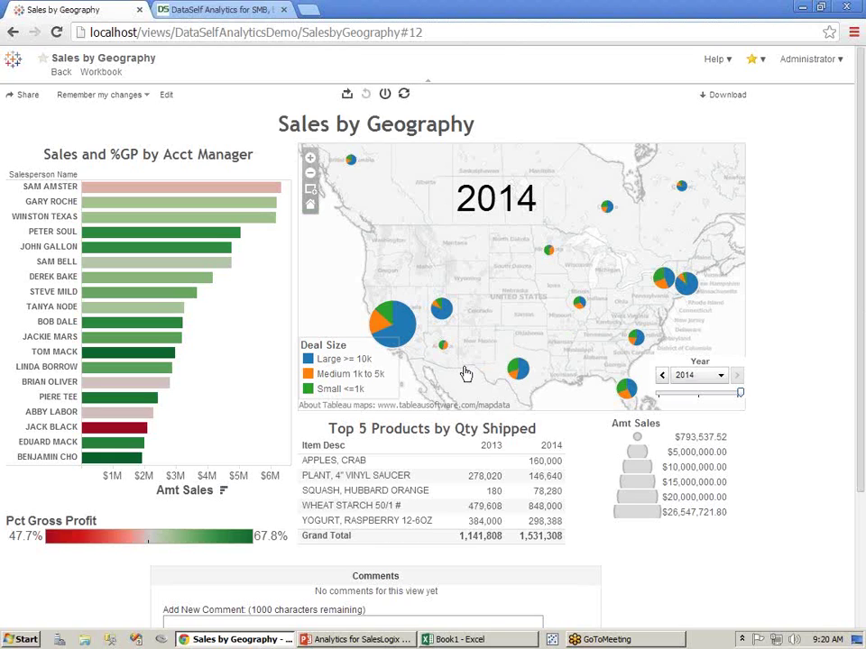
Step: Filter the dashboard to the southwestern US pies, and inspect the top-ranked account manager's bar before clearing that bar's selection
left_click_drag(453, 354, 354, 282)
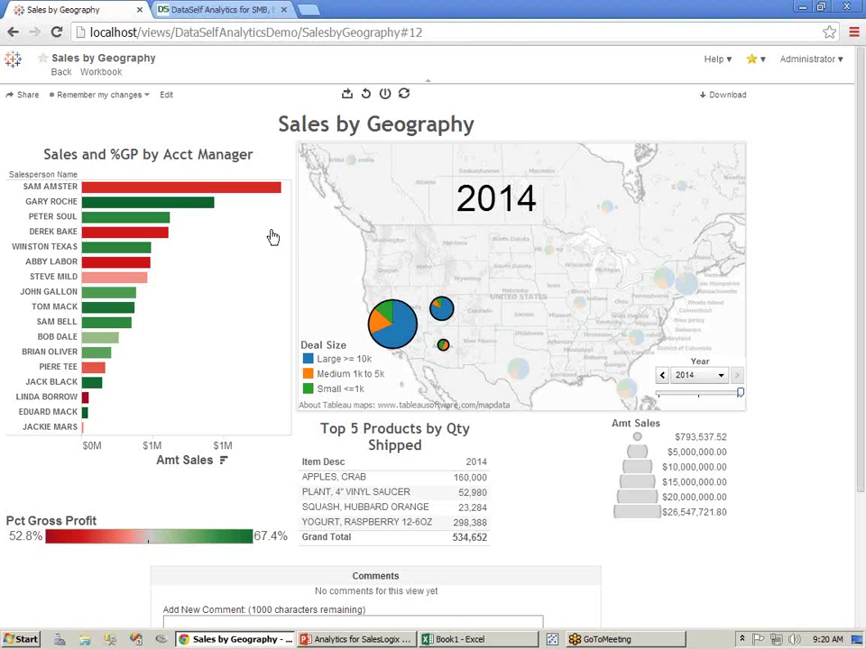
left_click(232, 197)
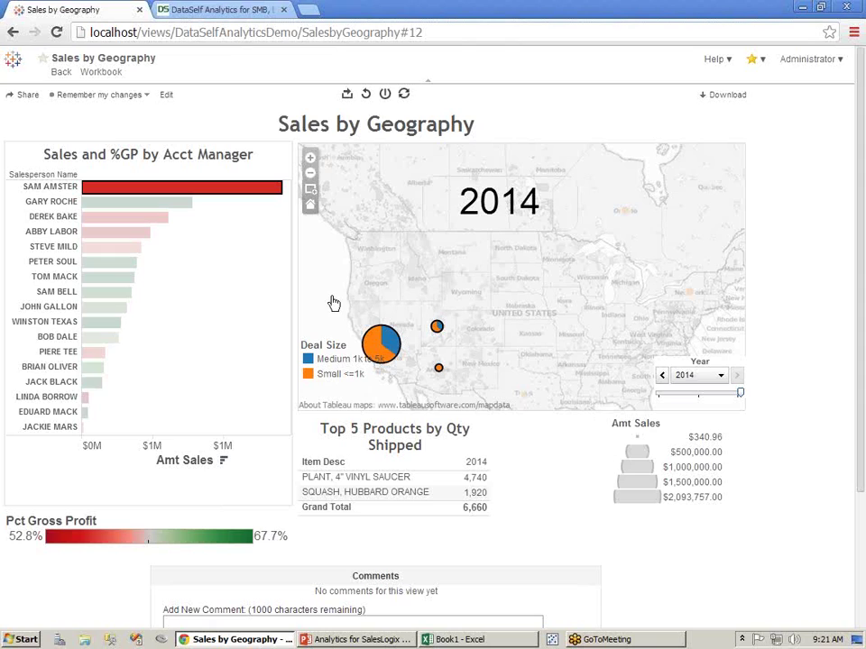
mouse_move(487, 501)
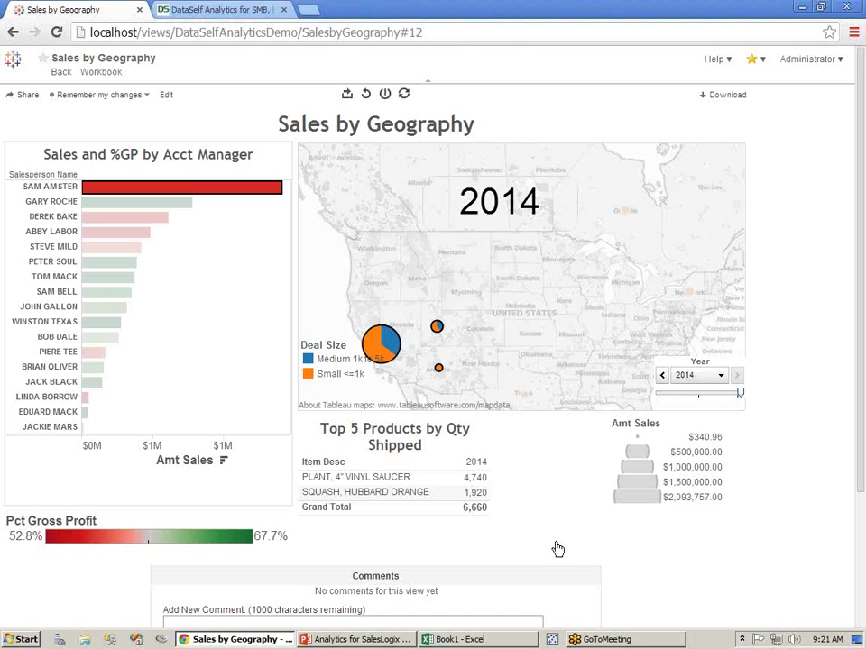
left_click(270, 271)
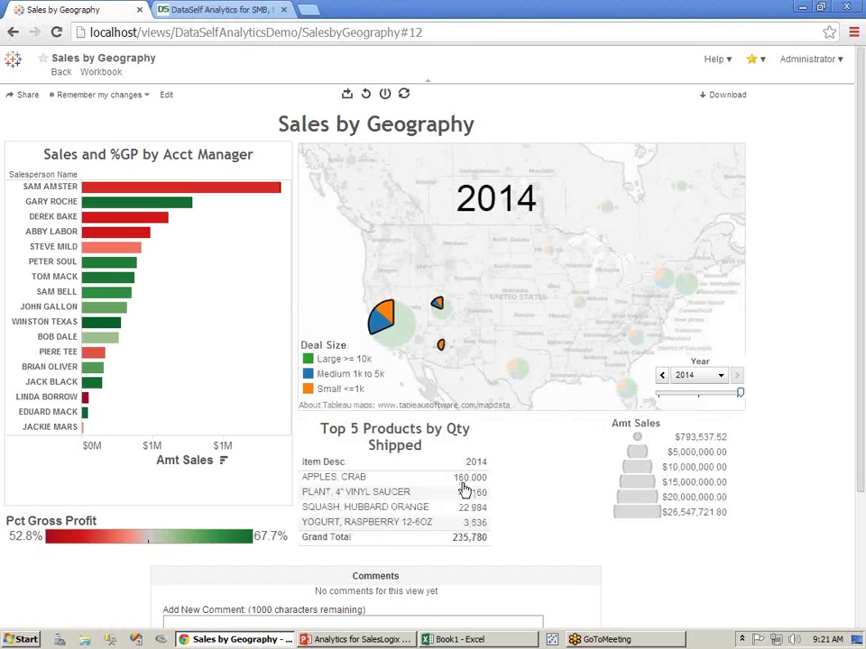
Step: View the underlying data behind the 2014 quantity of APPLES, CRAB with all columns shown
mouse_move(465, 488)
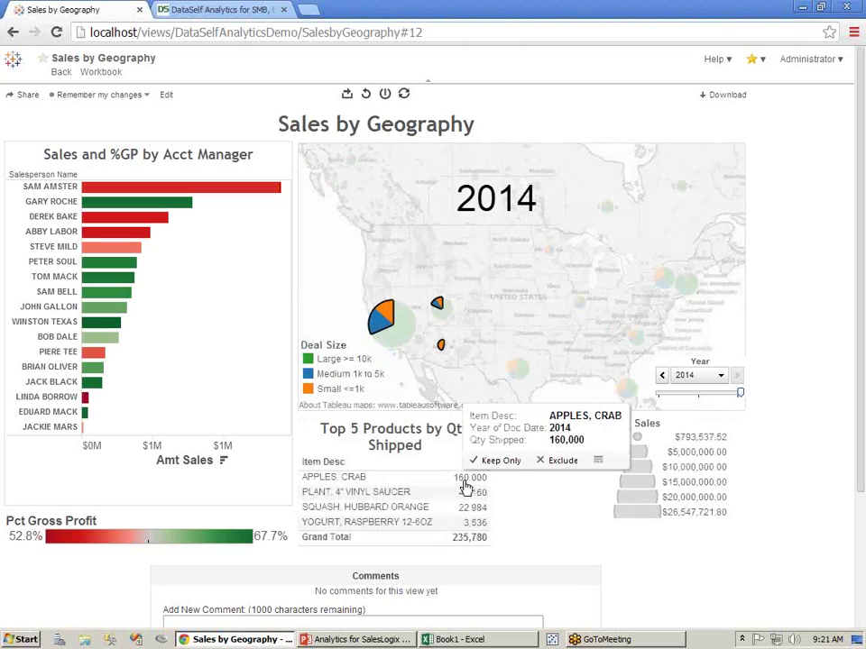
left_click(600, 461)
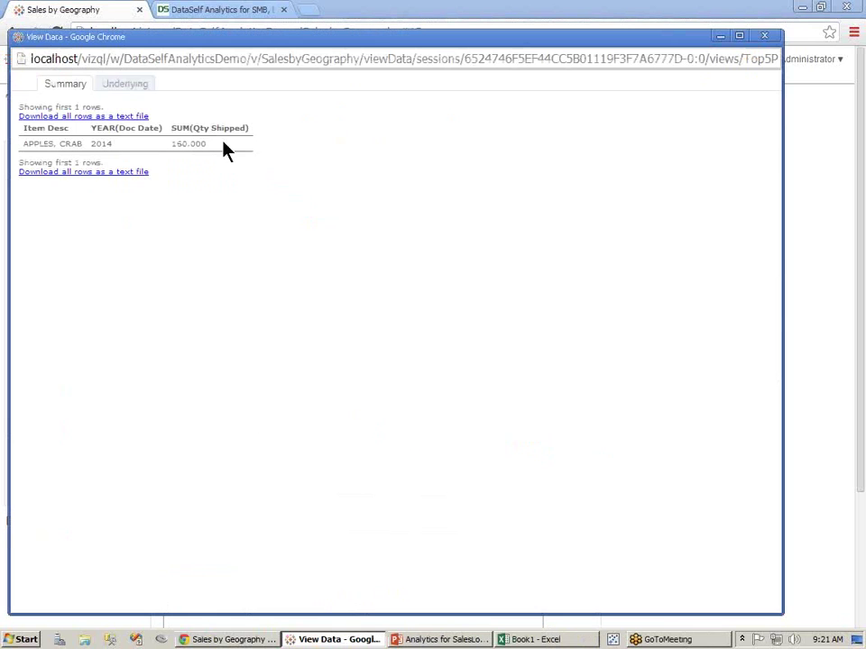
left_click(128, 87)
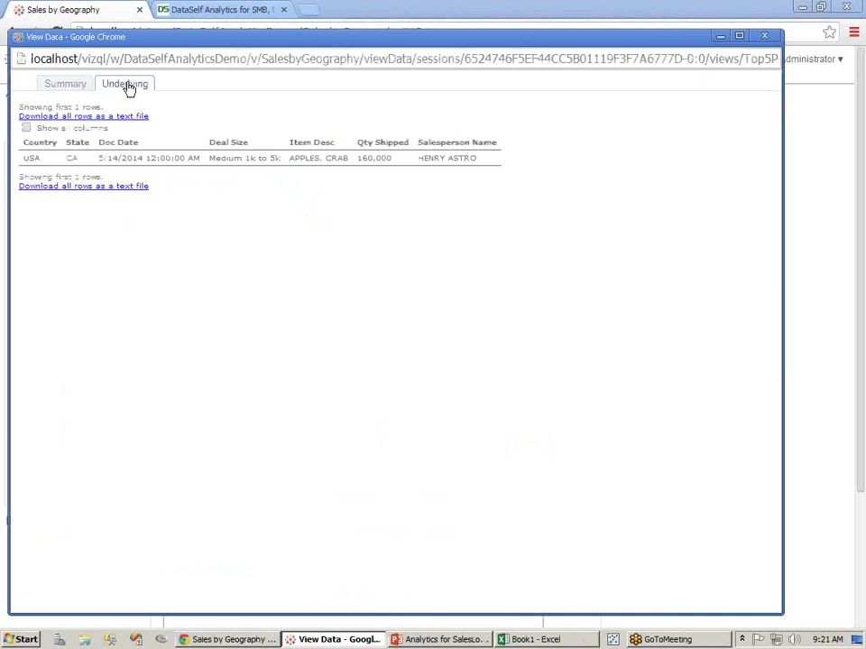
left_click(26, 128)
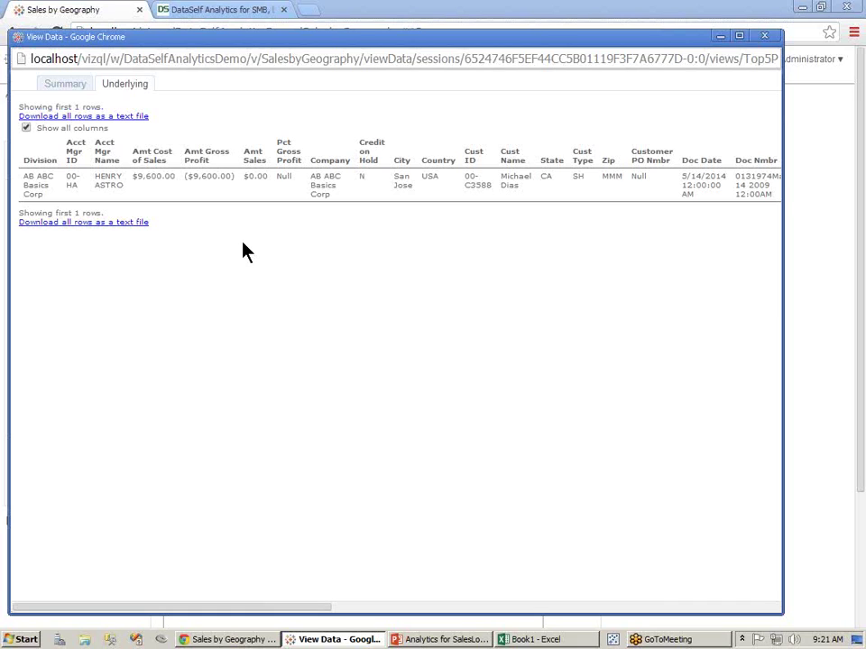
Step: Download all underlying rows as a text file, look at the CSV in Excel, and return to the dashboard
left_click(101, 229)
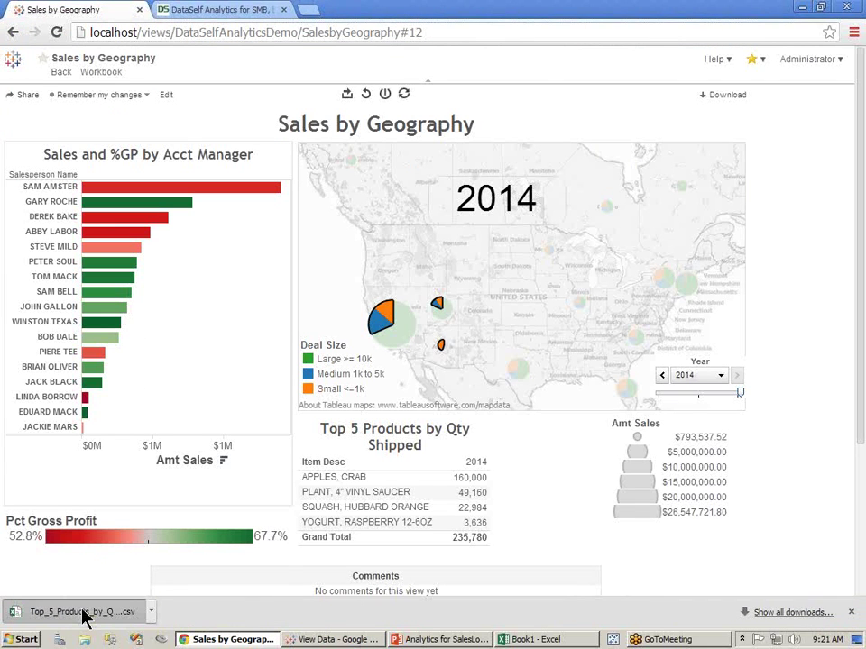
left_click(84, 616)
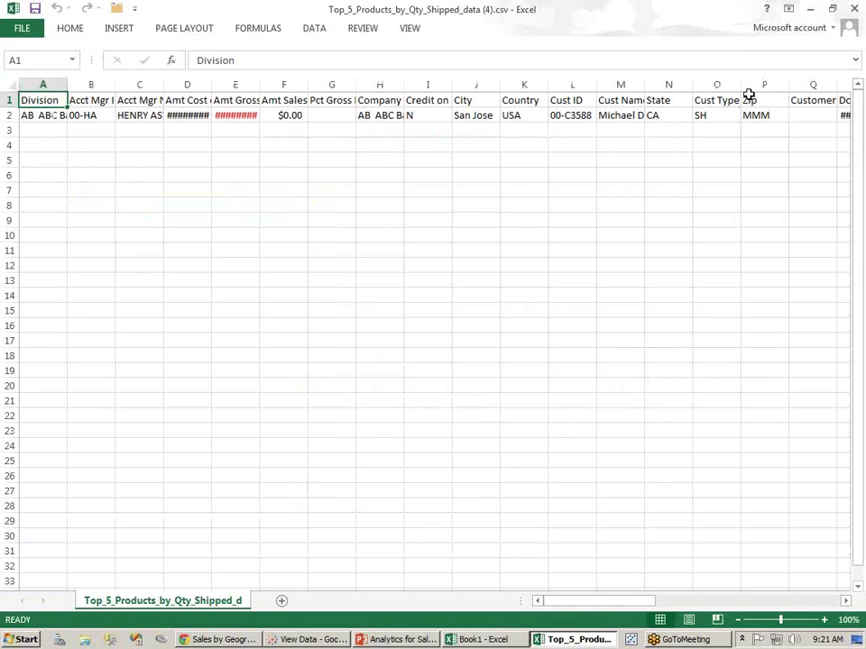
left_click(810, 11)
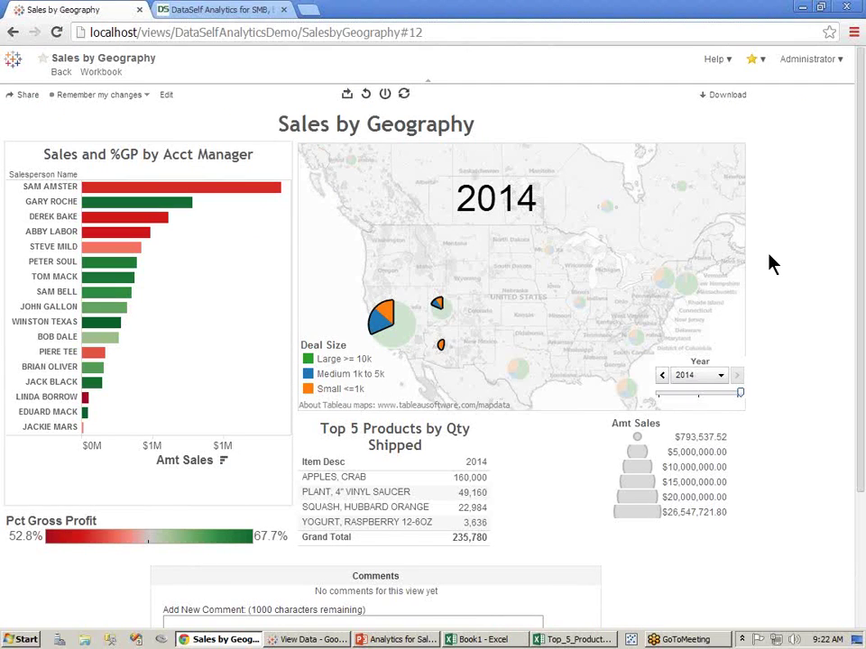
Step: Open the Sales by Geography dashboard for web editing
mouse_move(318, 293)
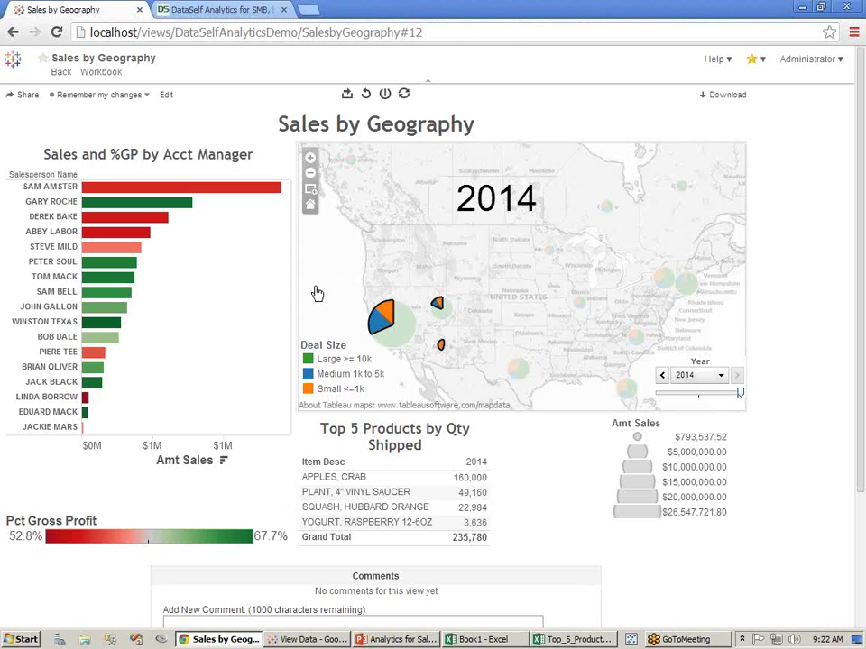
left_click(168, 97)
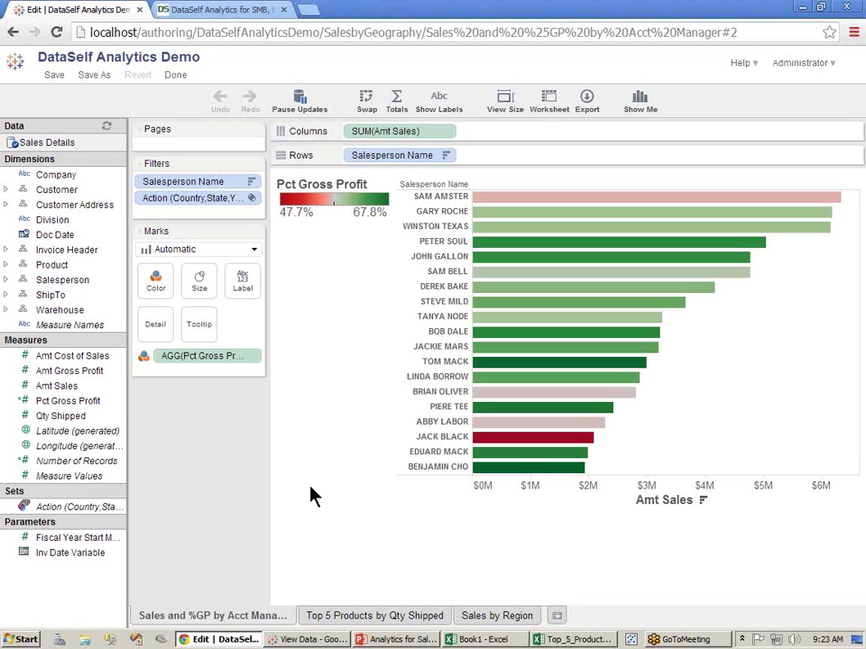
Step: View the Top 5 Products by Qty Shipped and Sales by Region worksheets, and return to Sales and %GP by Acct Manager
left_click(360, 615)
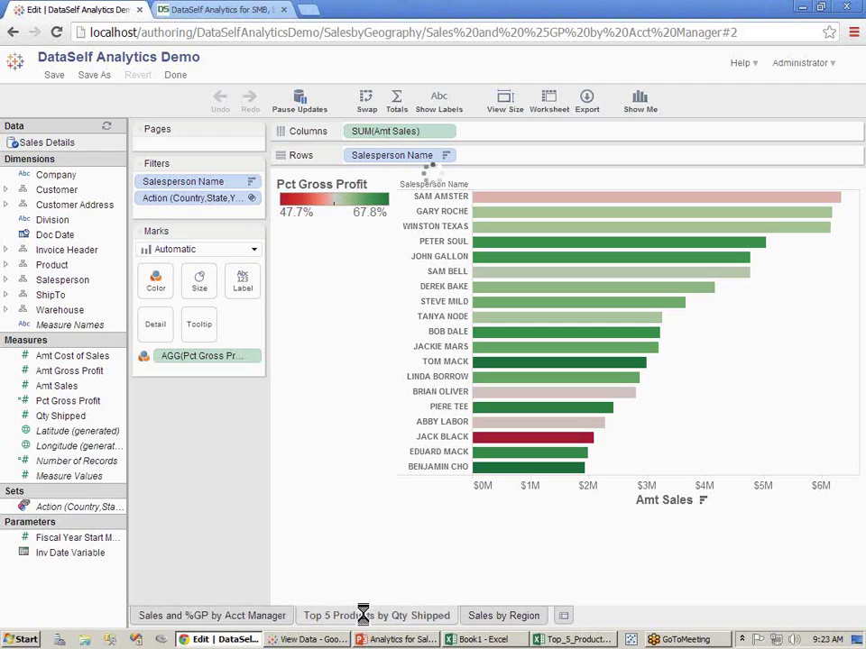
left_click(492, 617)
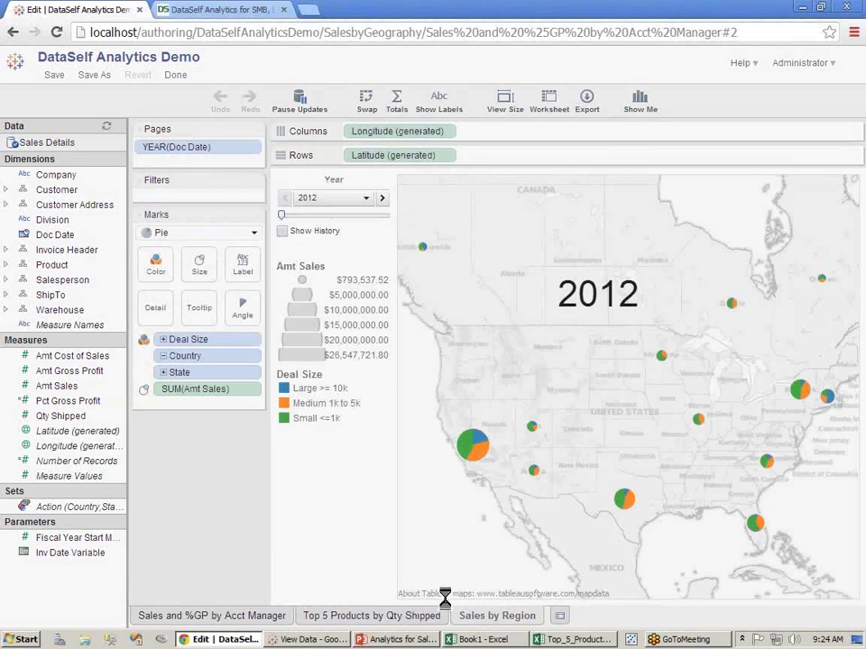
left_click(239, 613)
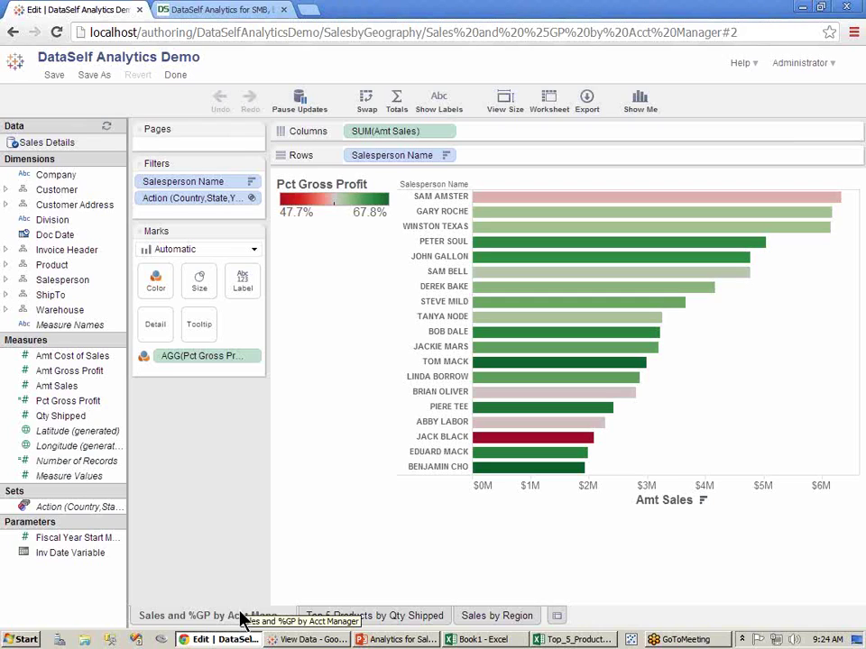
Step: Convert the account manager bar chart to a text table and break its rows down by Prod Line Desc after Salesperson Name
left_click(639, 101)
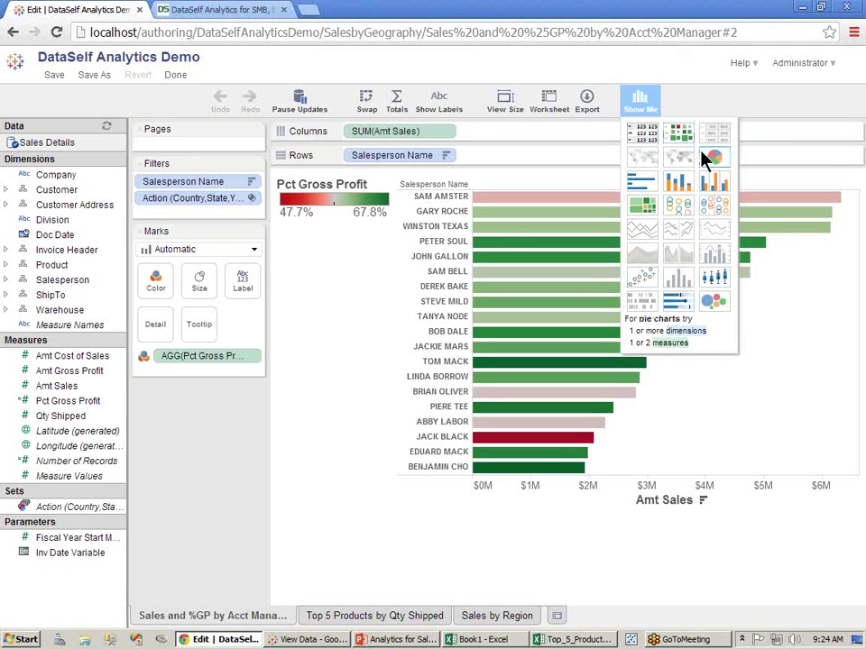
left_click(646, 137)
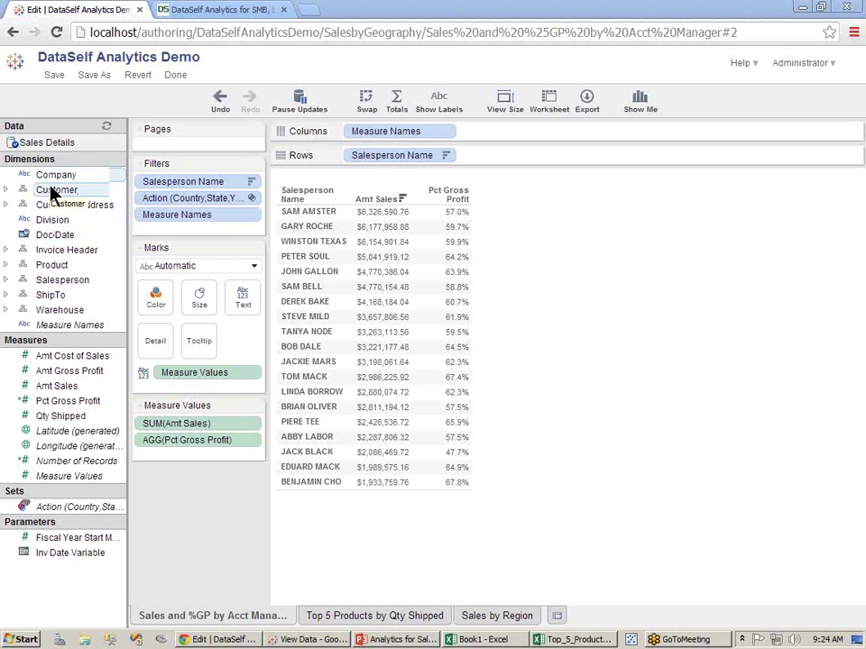
left_click(7, 266)
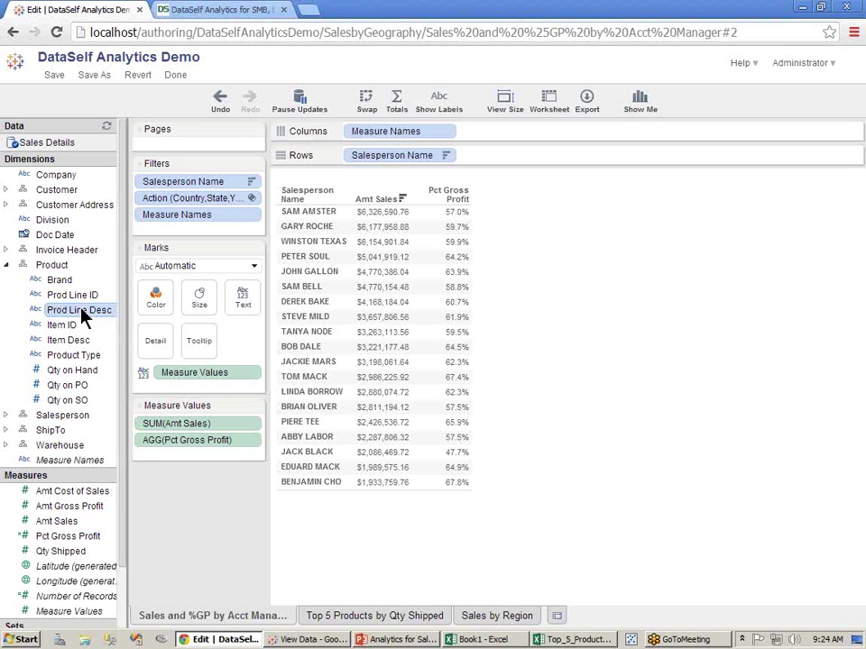
left_click_drag(81, 316, 493, 163)
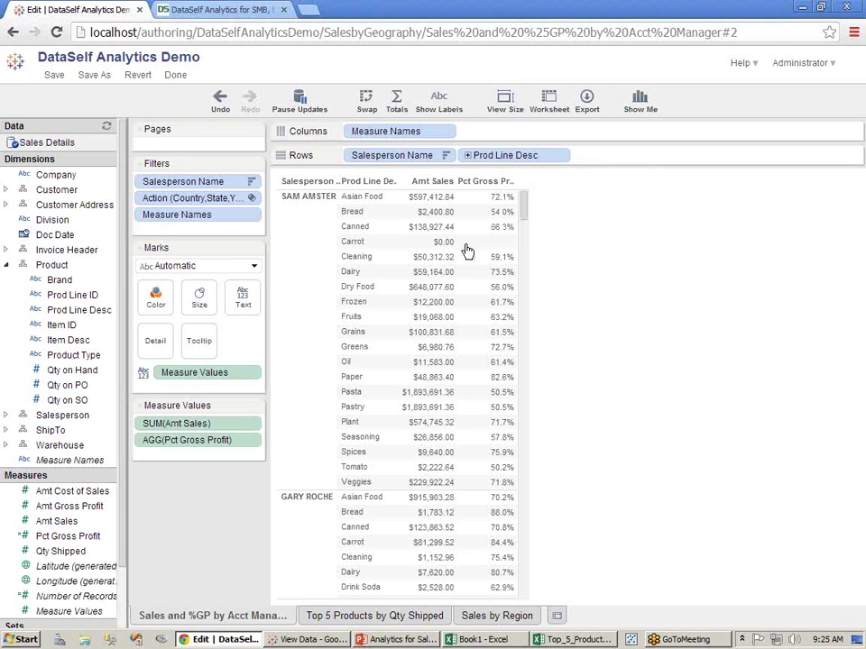
Step: Add Cust Name to the rows between Salesperson Name and Prod Line Desc, and split the columns by year of Doc Date
left_click(6, 189)
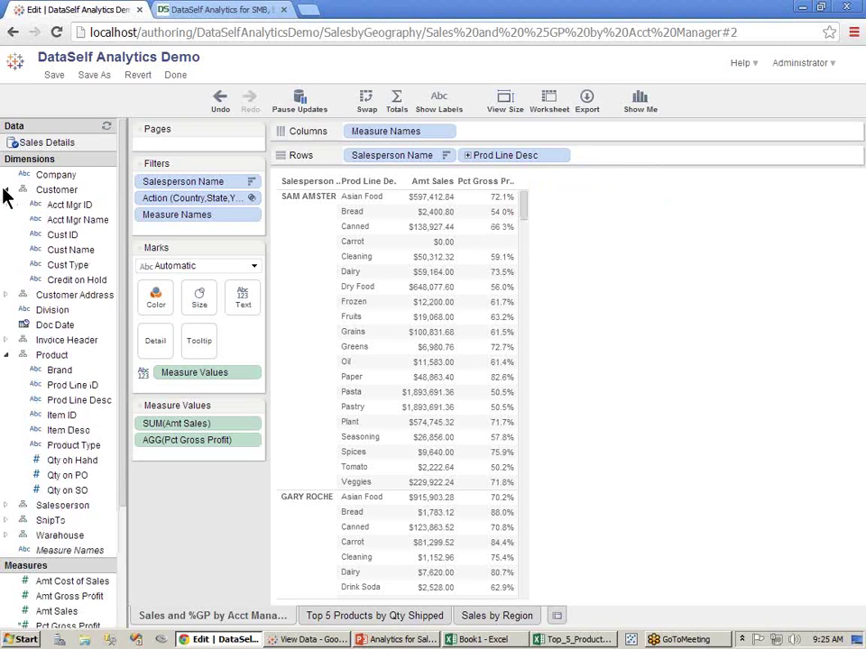
left_click_drag(68, 255, 465, 169)
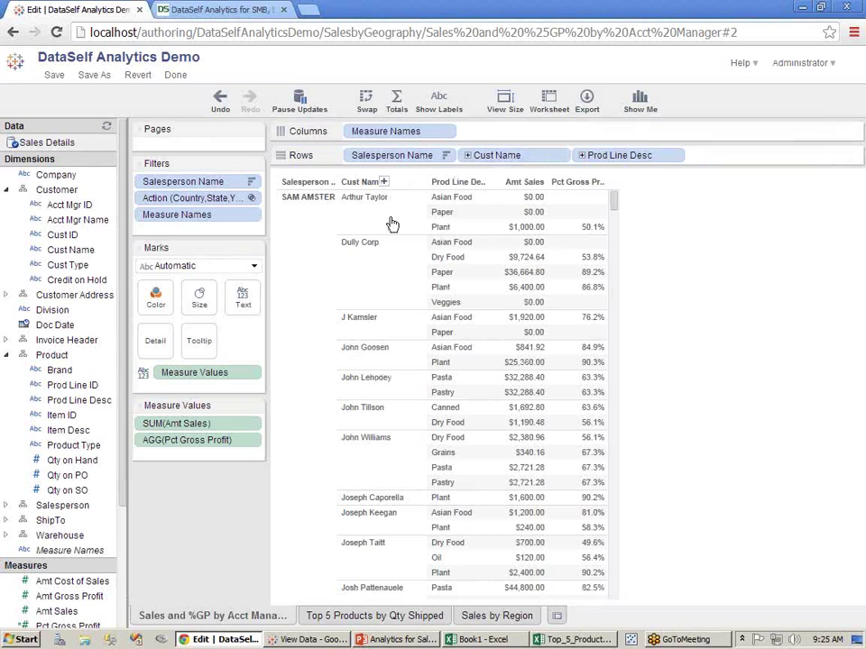
left_click_drag(56, 334, 349, 132)
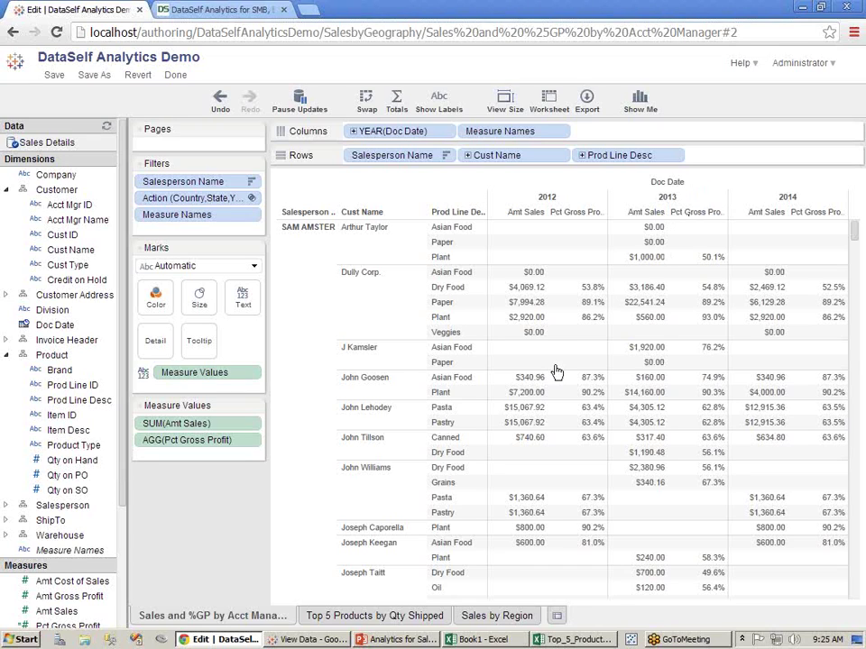
Step: Switch to the PowerPoint presentation, start the slide show from the Test Drive slide, and advance to the Q&A slide
left_click(401, 641)
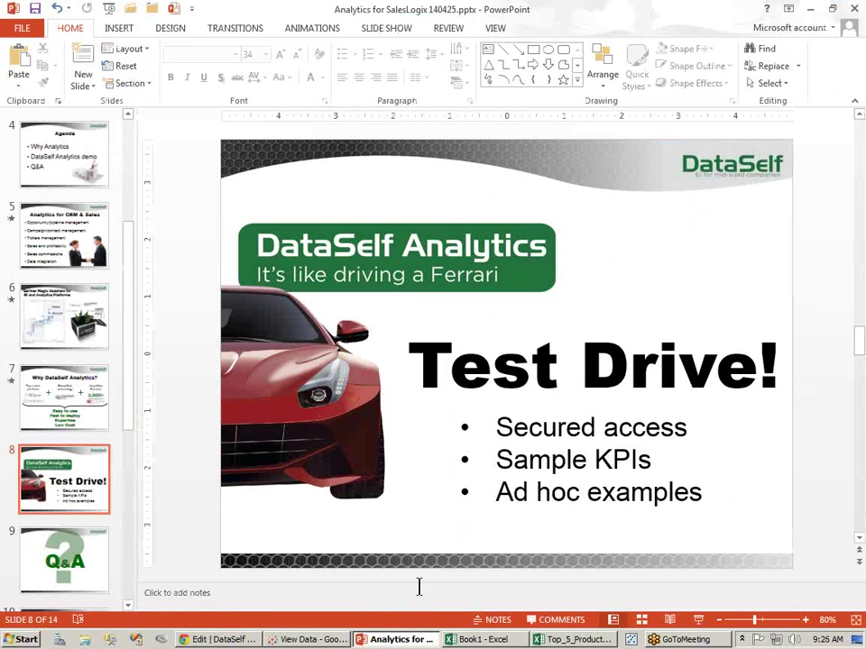
left_click(699, 623)
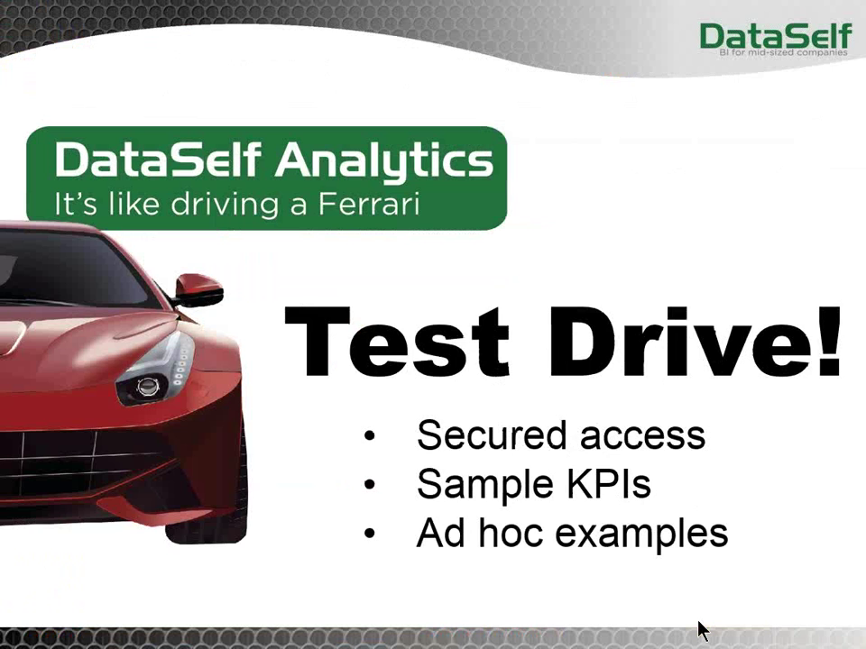
key("space")
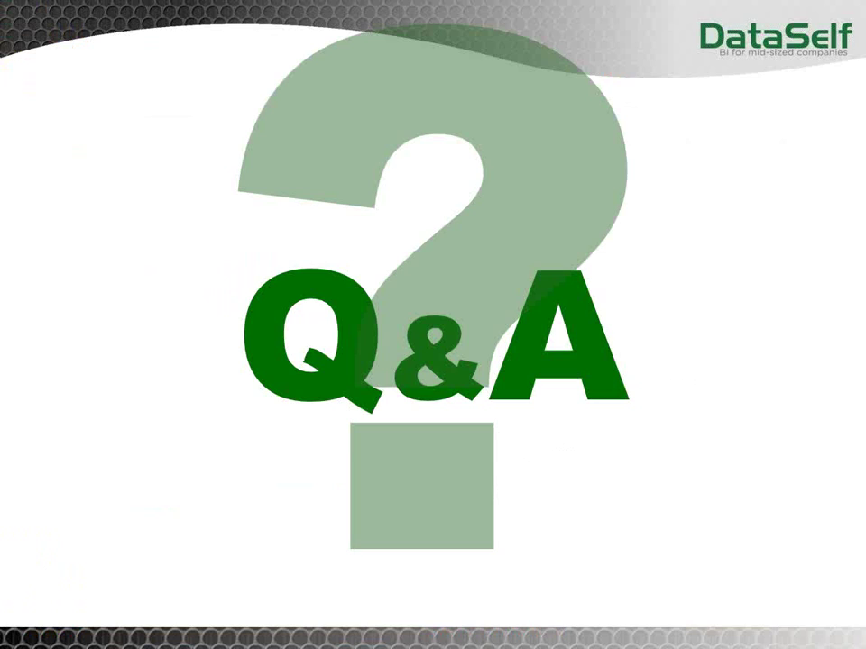